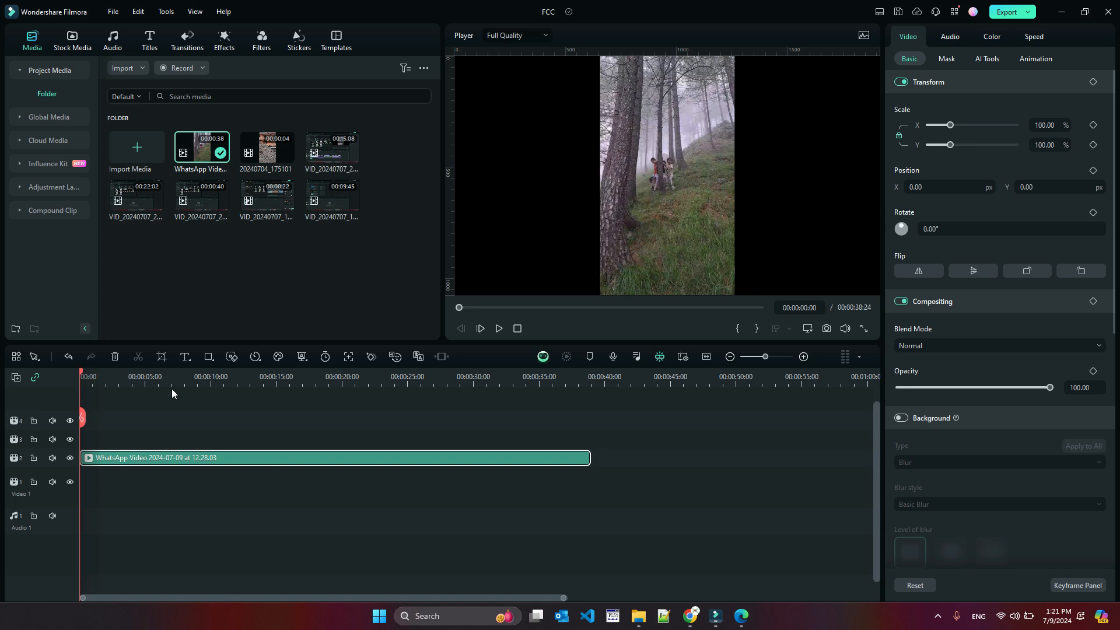
Move the WhatsApp video clip down onto the first video track
mouse_move(82, 375)
mouse_down()
mouse_move(363, 379)
mouse_move(80, 376)
mouse_up()
mouse_move(209, 153)
drag(117, 460, 99, 480)
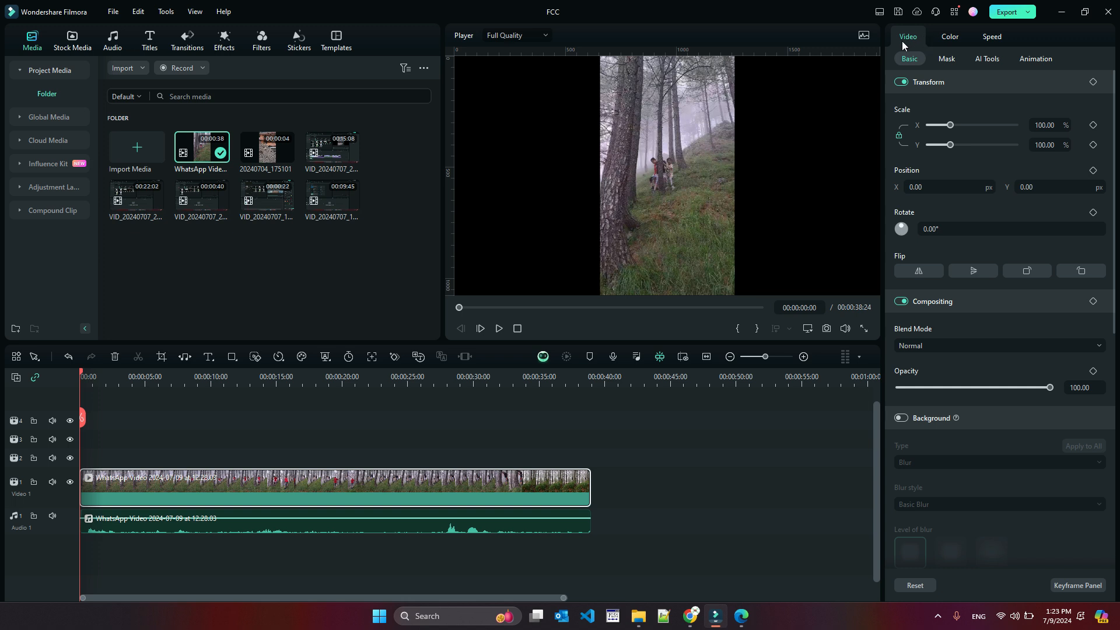
Open the clip's speed settings and choose the customized speed ramping preset
click(991, 40)
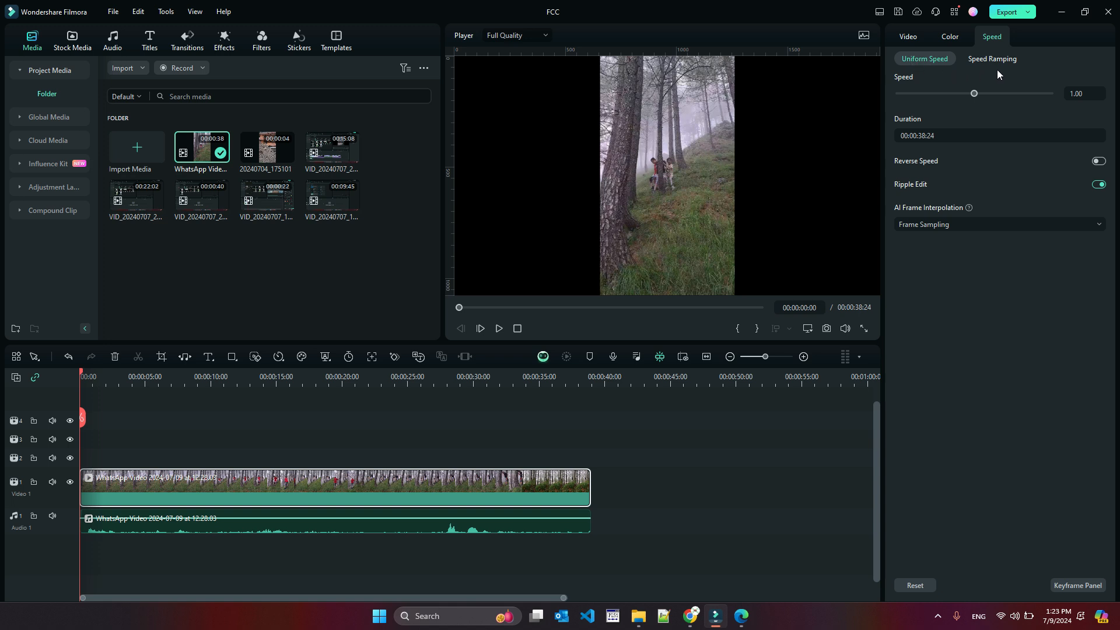
click(992, 61)
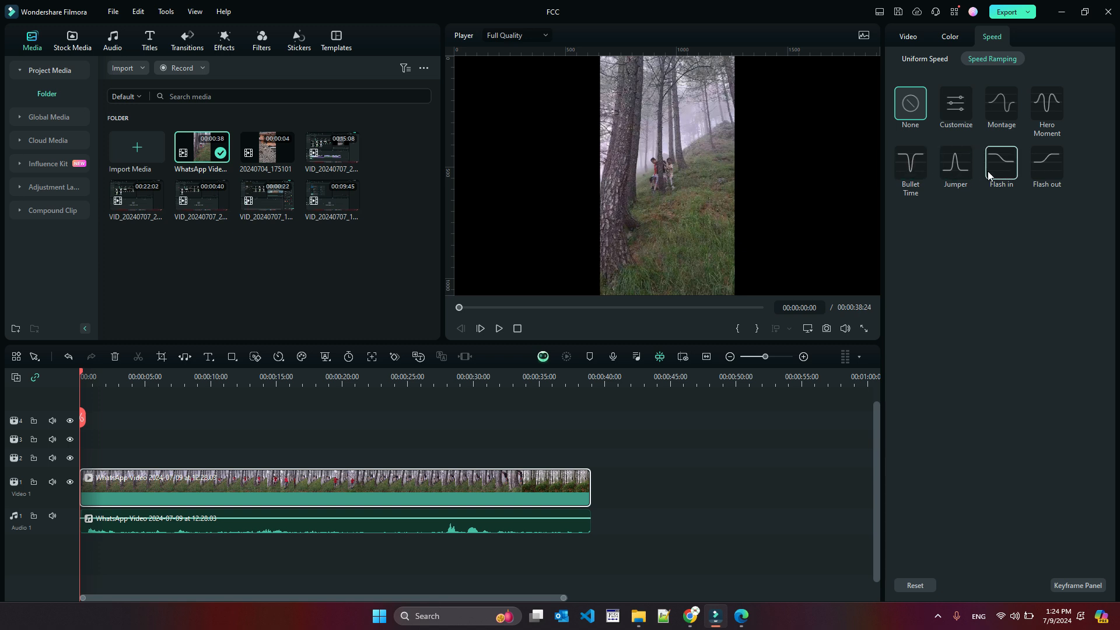
click(965, 104)
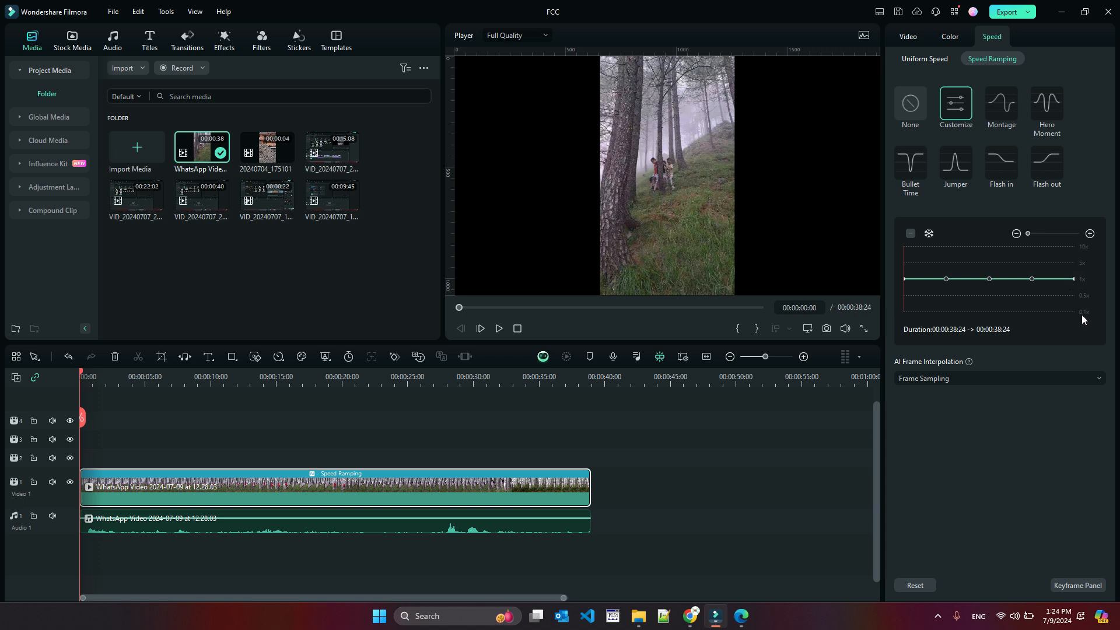
Add a speed point at about 00:00:11:18 and insert a 0.5-second freeze frame there
click(945, 279)
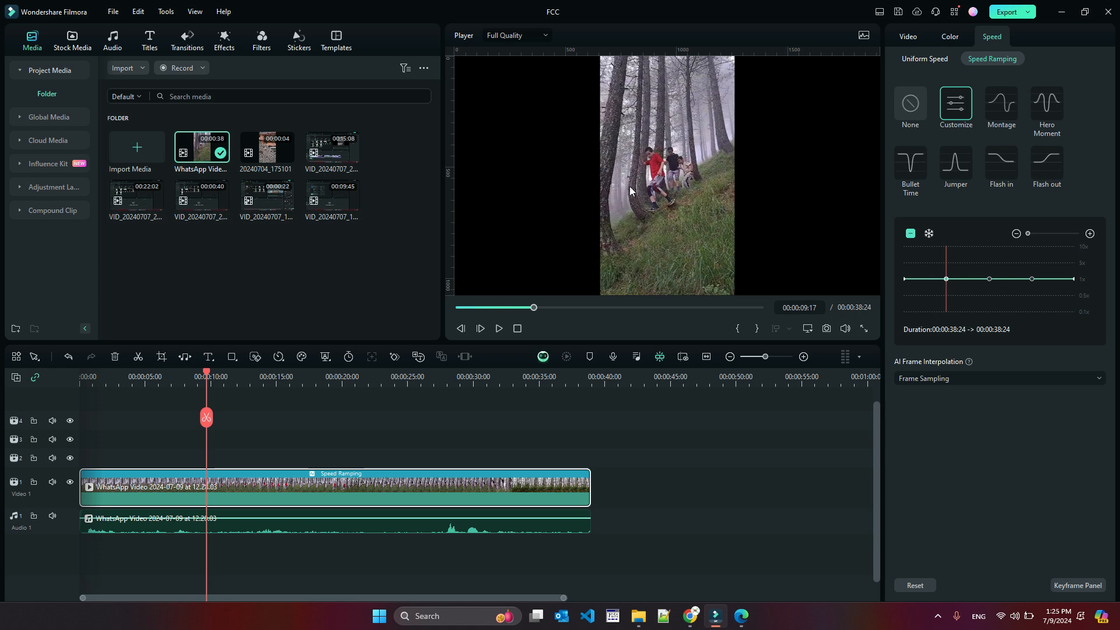
click(233, 377)
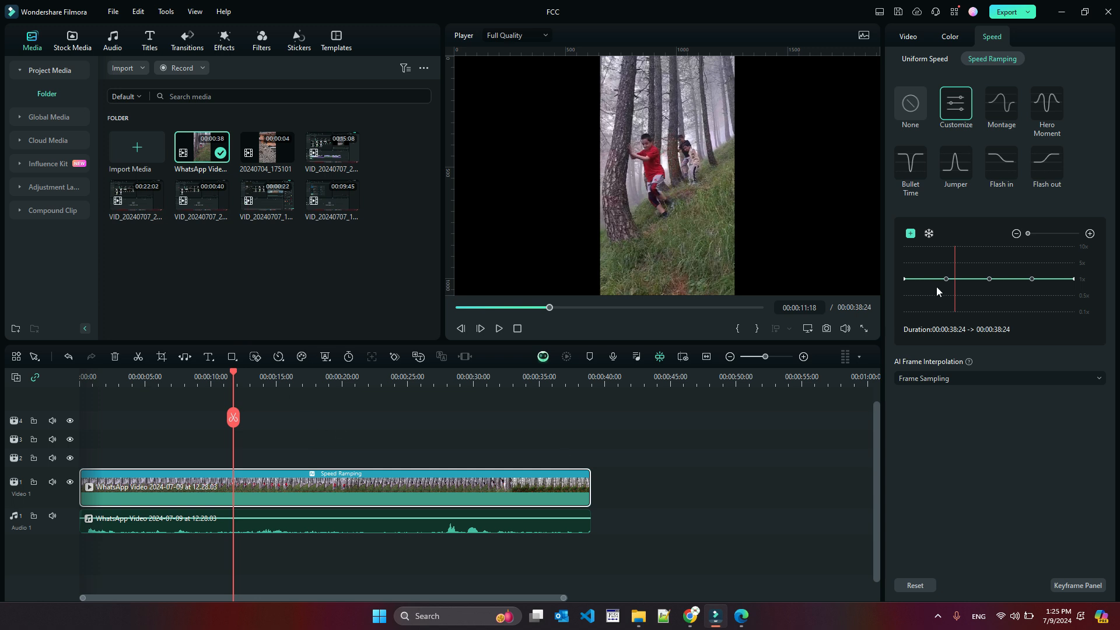
click(909, 233)
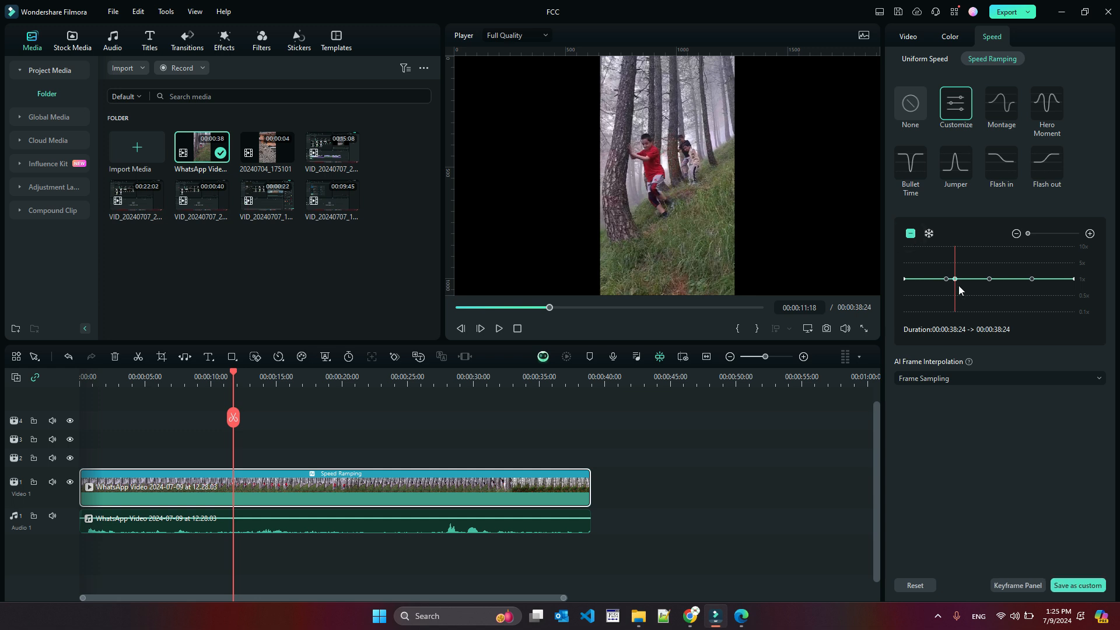
click(929, 235)
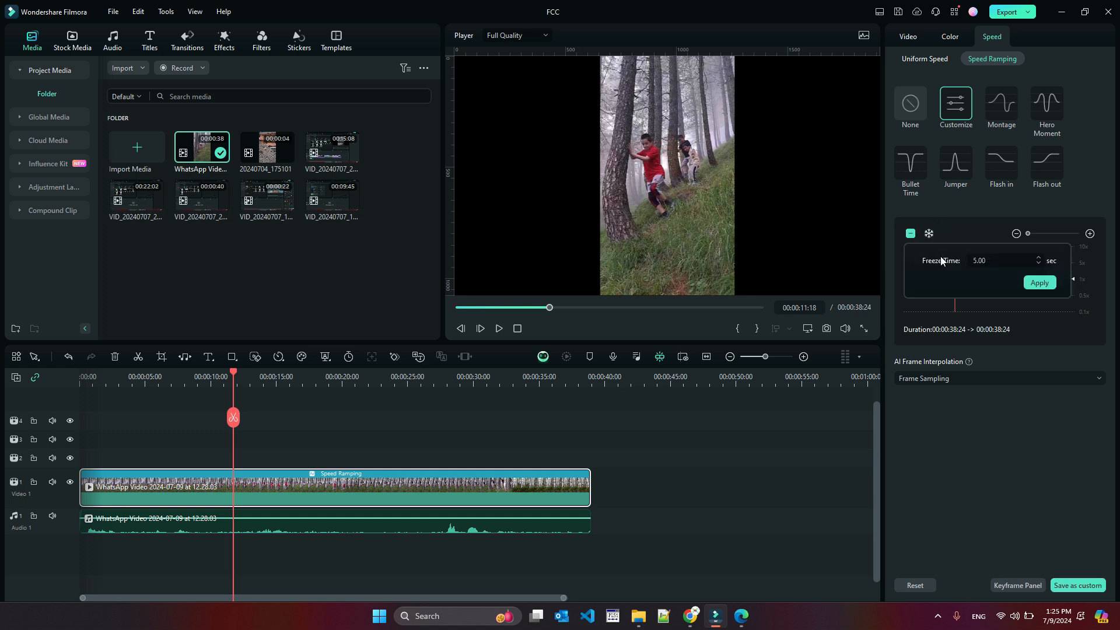
click(975, 262)
text(0.)
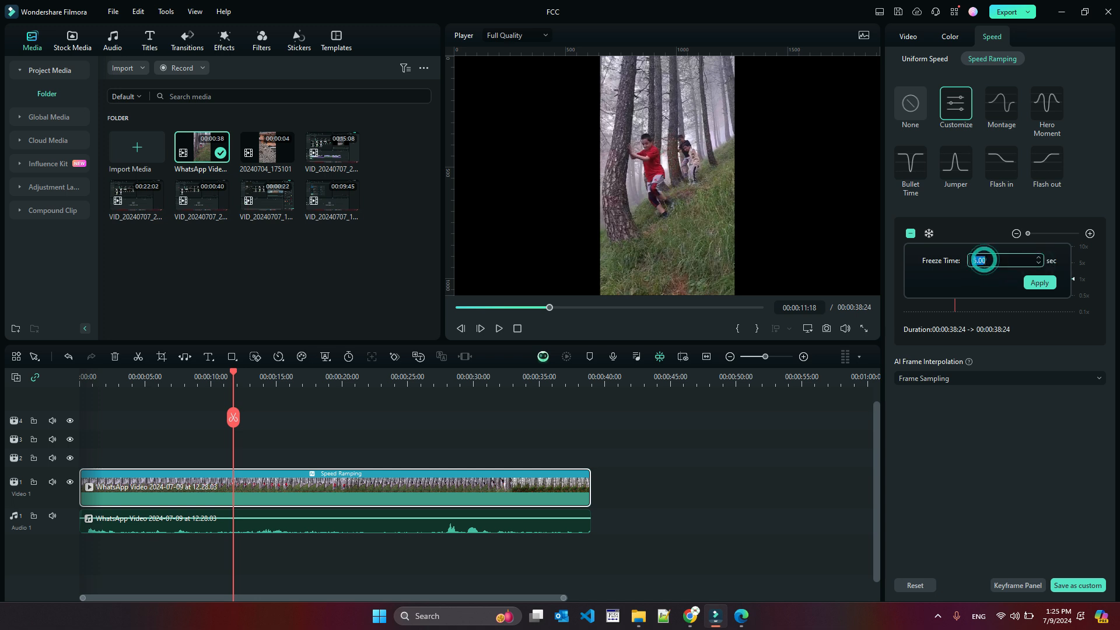
text(5)
click(1039, 282)
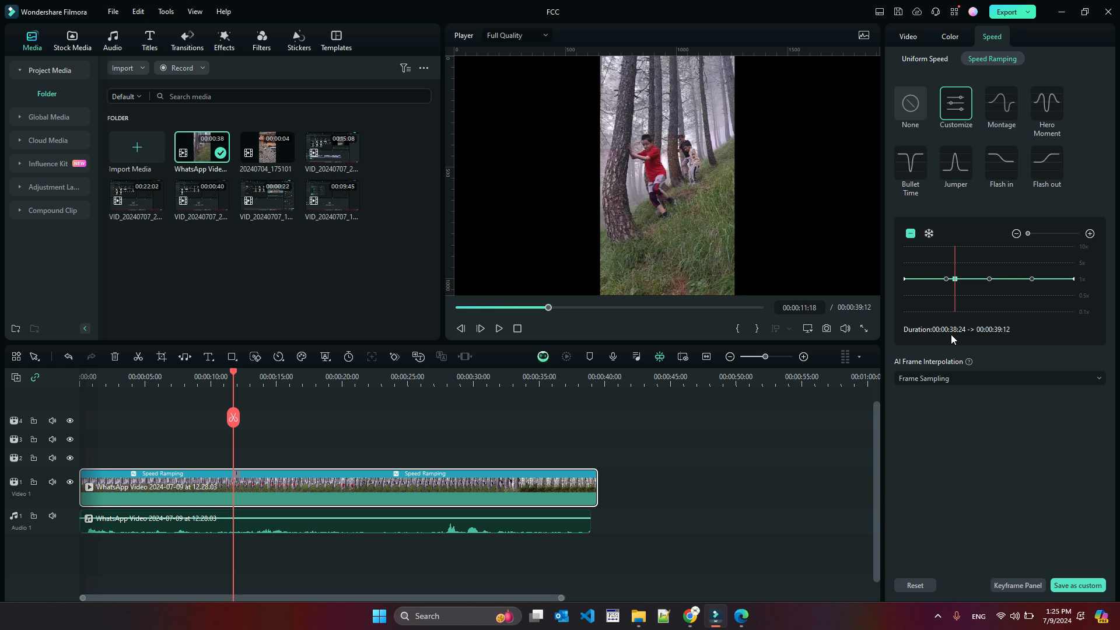
Raise the curve's middle speed point to speed up the middle of the clip
drag(988, 278, 987, 257)
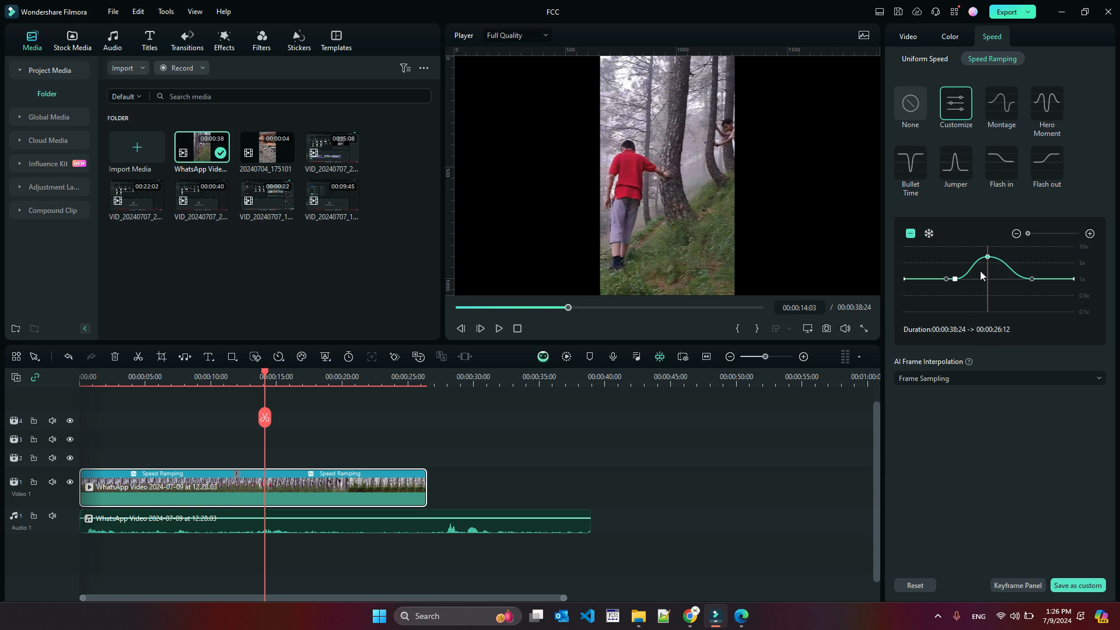
click(965, 274)
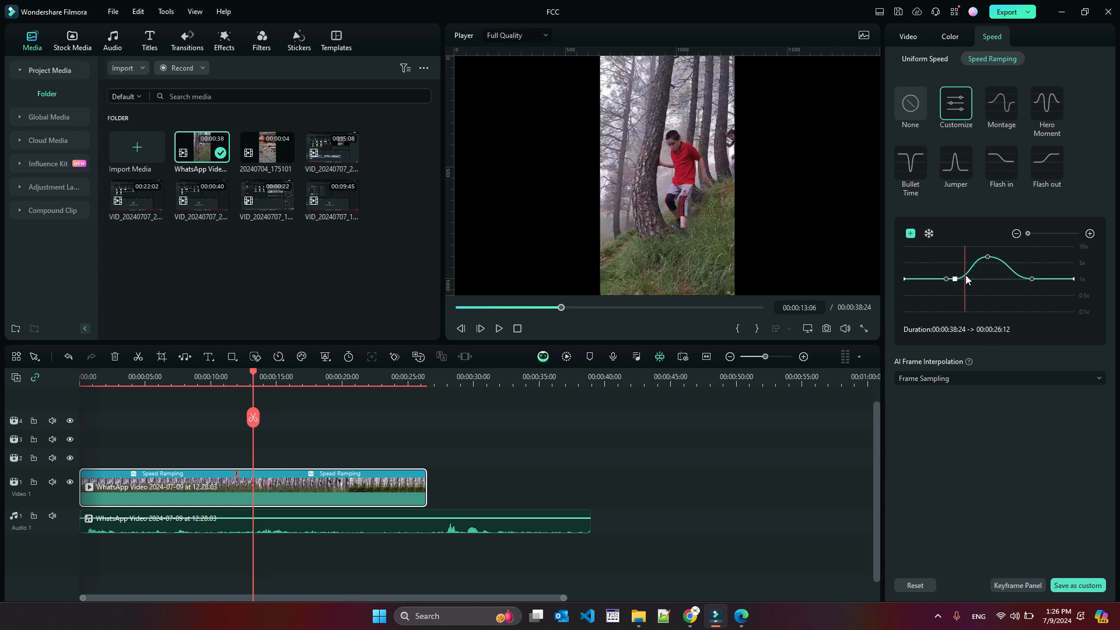
Add a speed point at about 00:00:15:09 and insert a 0.5-second freeze frame there
click(1019, 279)
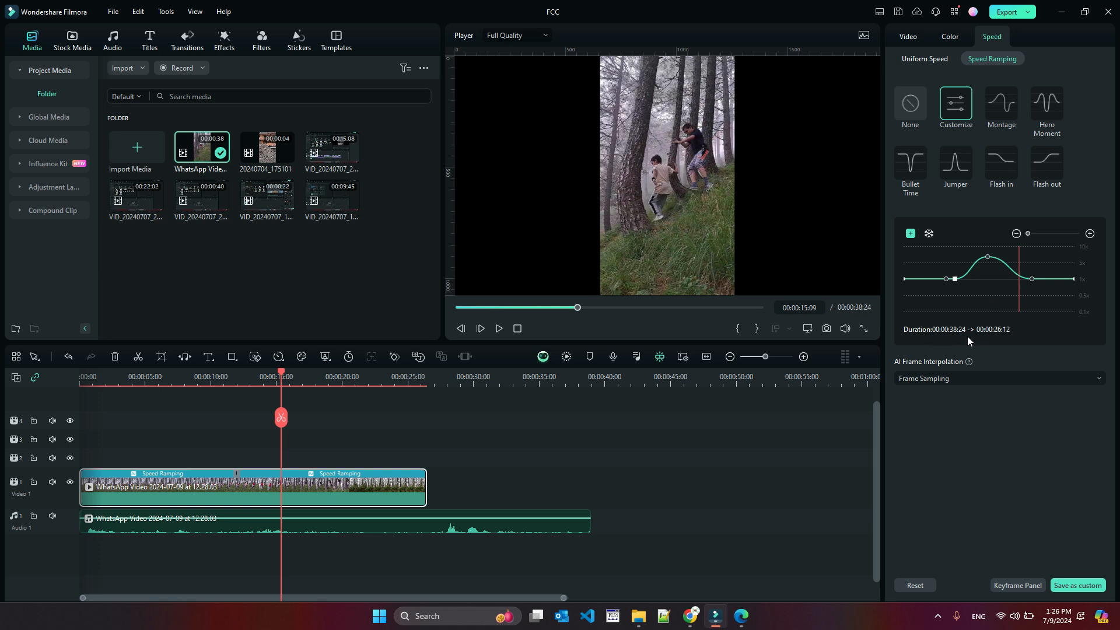
click(910, 233)
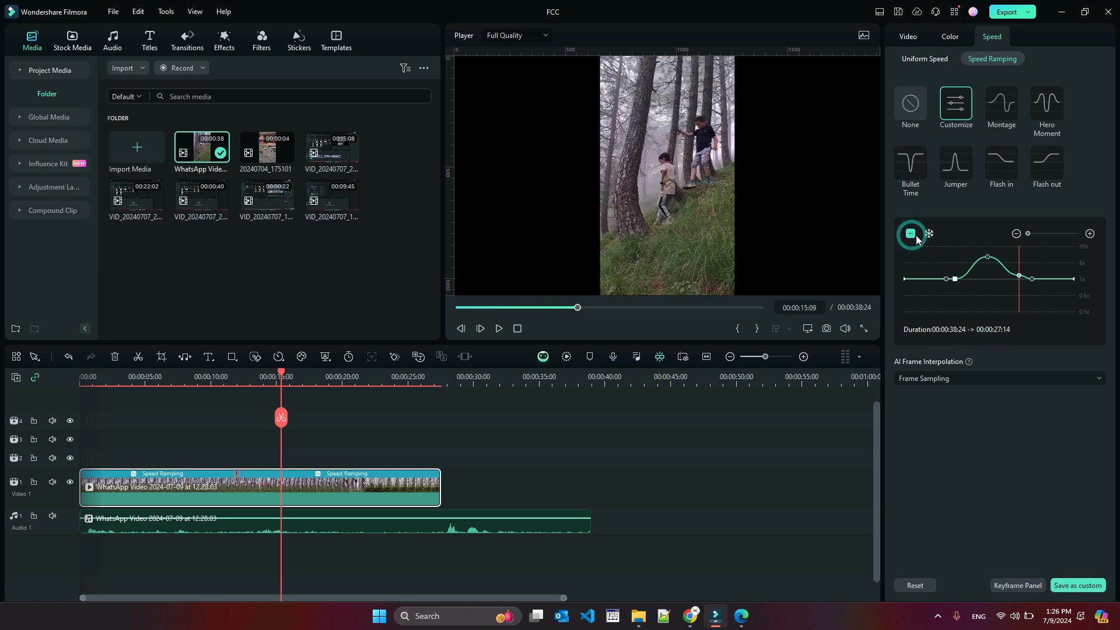
click(928, 233)
double_click(977, 260)
text(0.5)
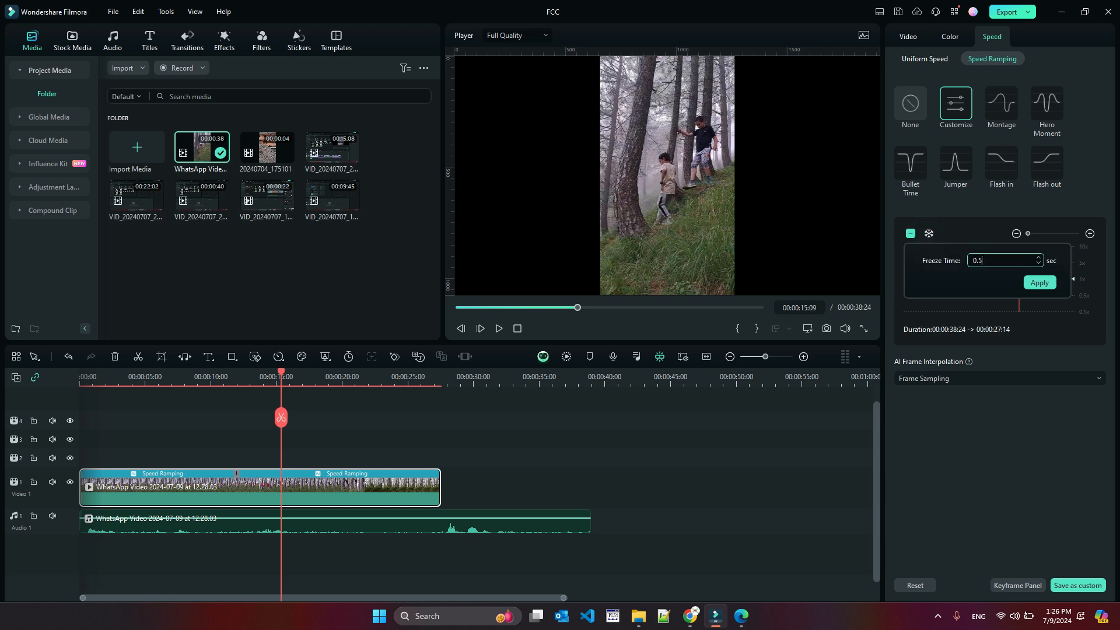
key(Return)
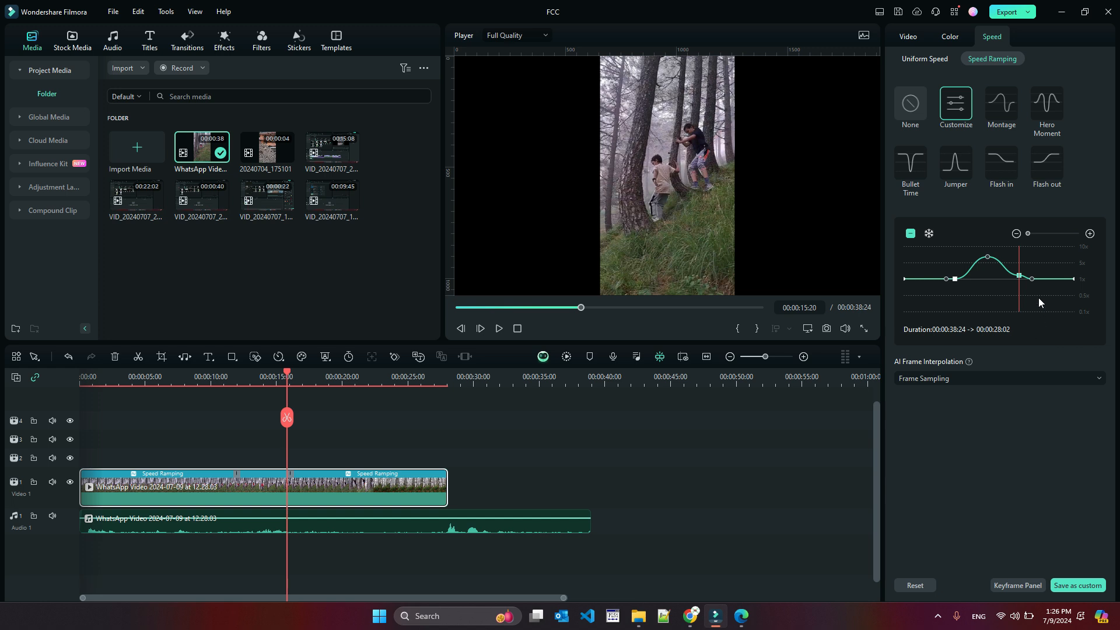
Lower the fourth speed point below normal speed and shift it toward the clip's end
drag(1018, 275, 1032, 288)
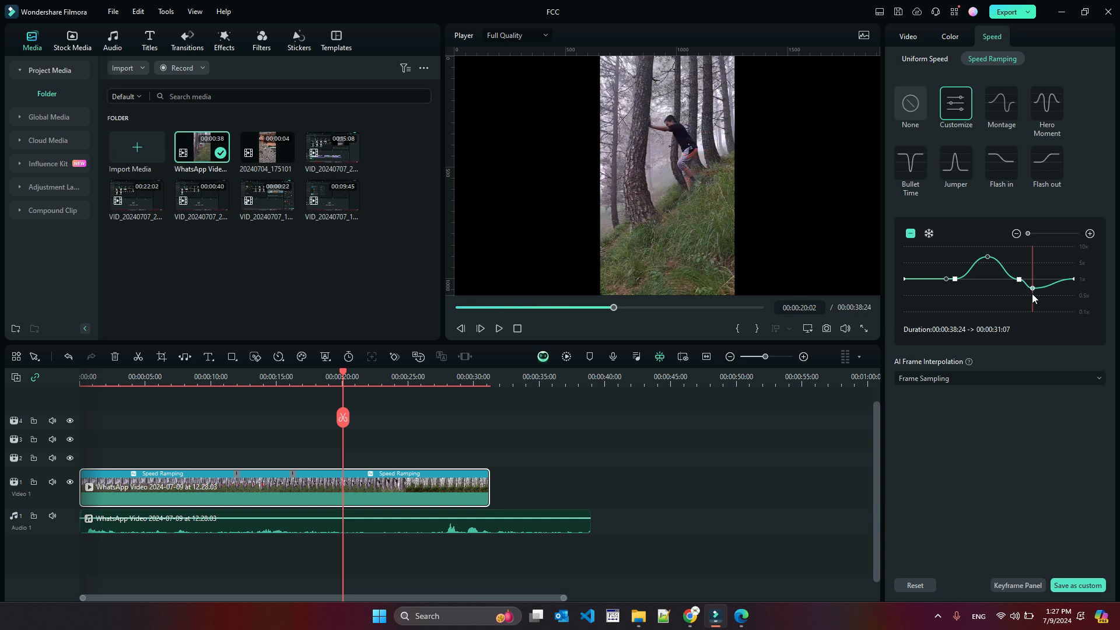
drag(1032, 288, 1061, 286)
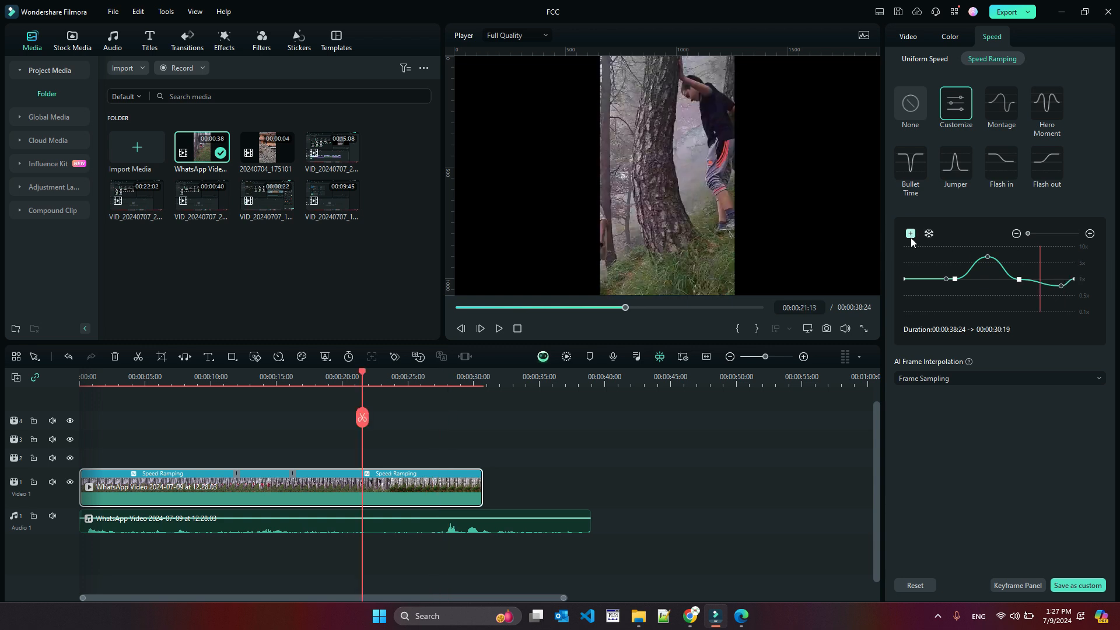
Add another speed point on the ramp curve and raise it slightly
click(911, 237)
drag(1039, 283, 1038, 272)
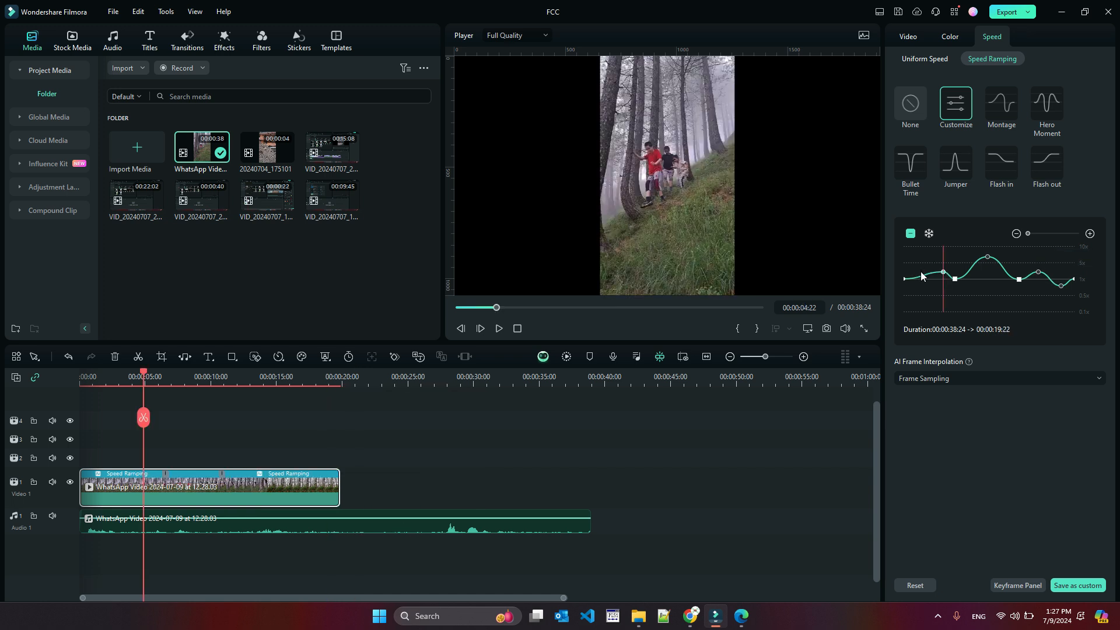
Add a speed point near the clip's start and lower it slightly to slow the opening
click(920, 275)
click(911, 233)
drag(917, 278, 919, 286)
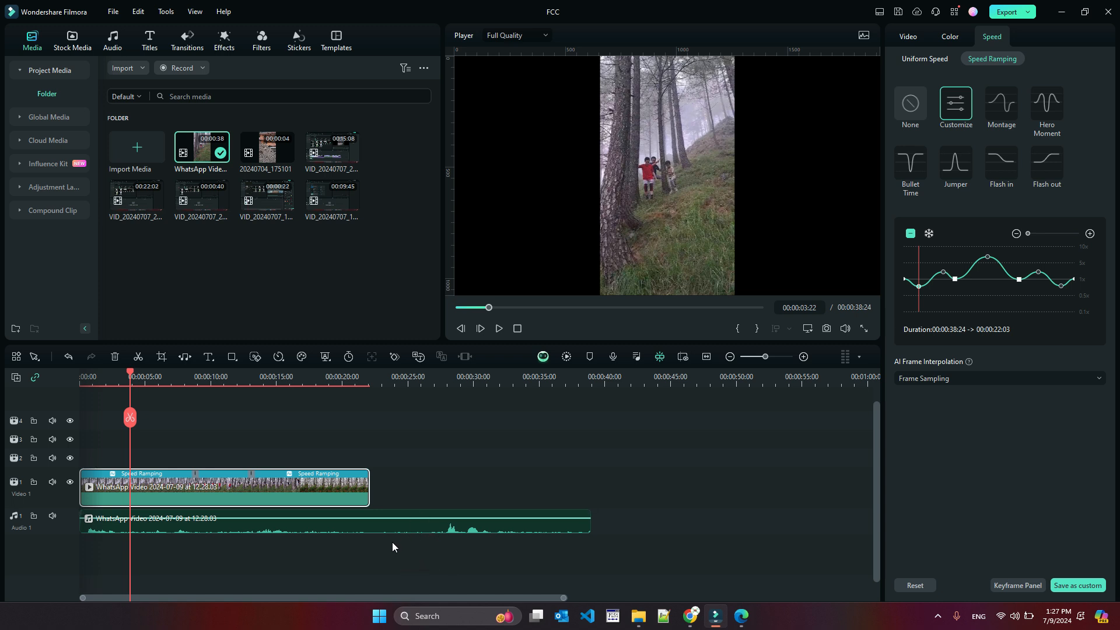
Play the speed-ramped clip from the beginning to preview it
drag(130, 376, 79, 364)
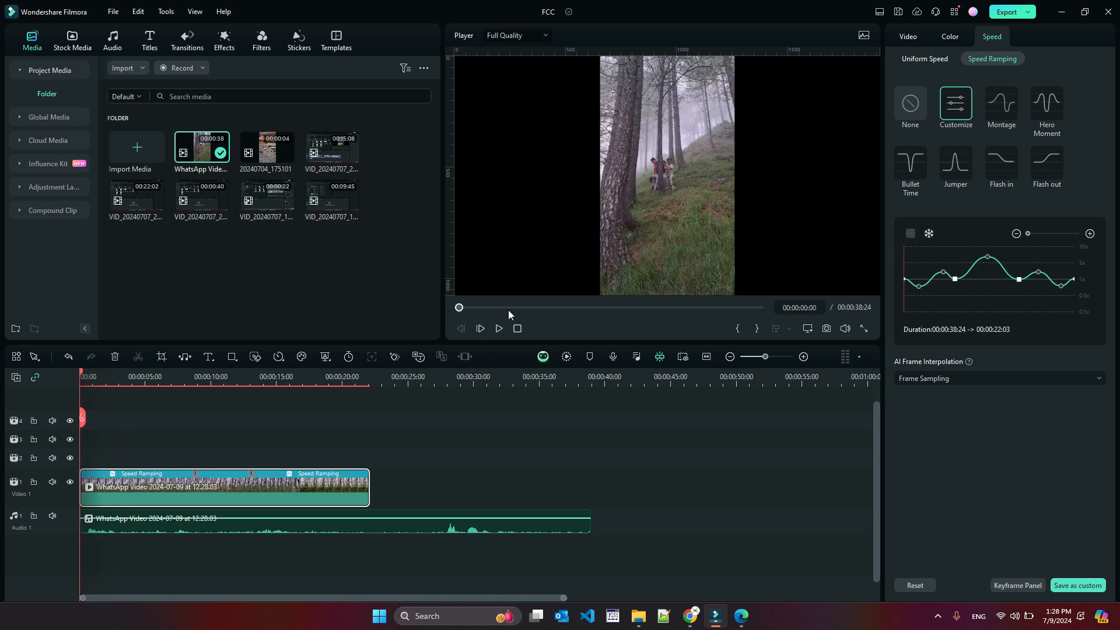
click(497, 329)
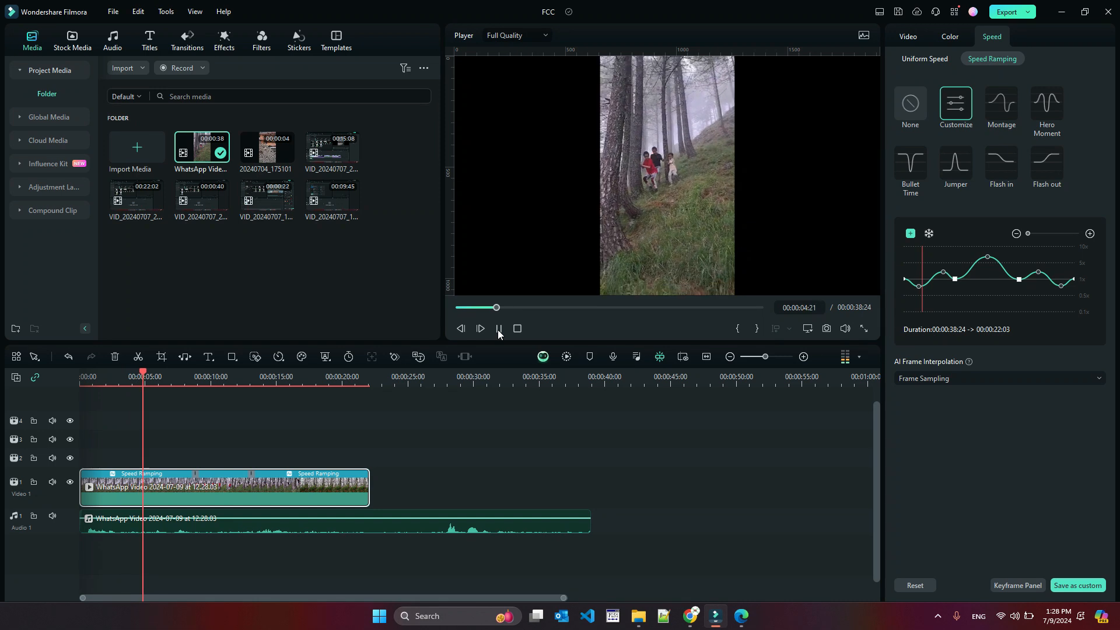